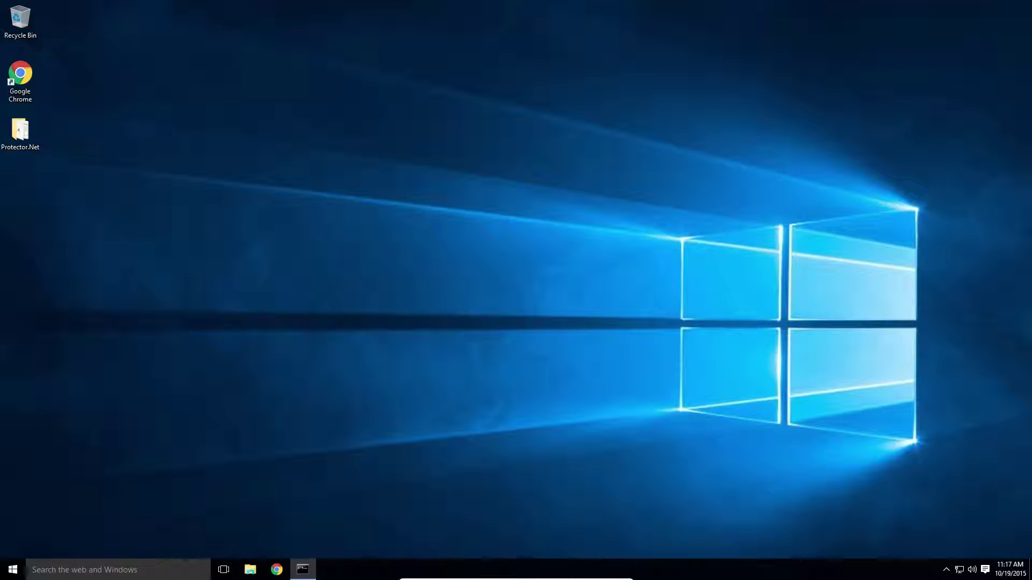
Open the Windows Start menu from the desktop.
click(165, 334)
click(13, 570)
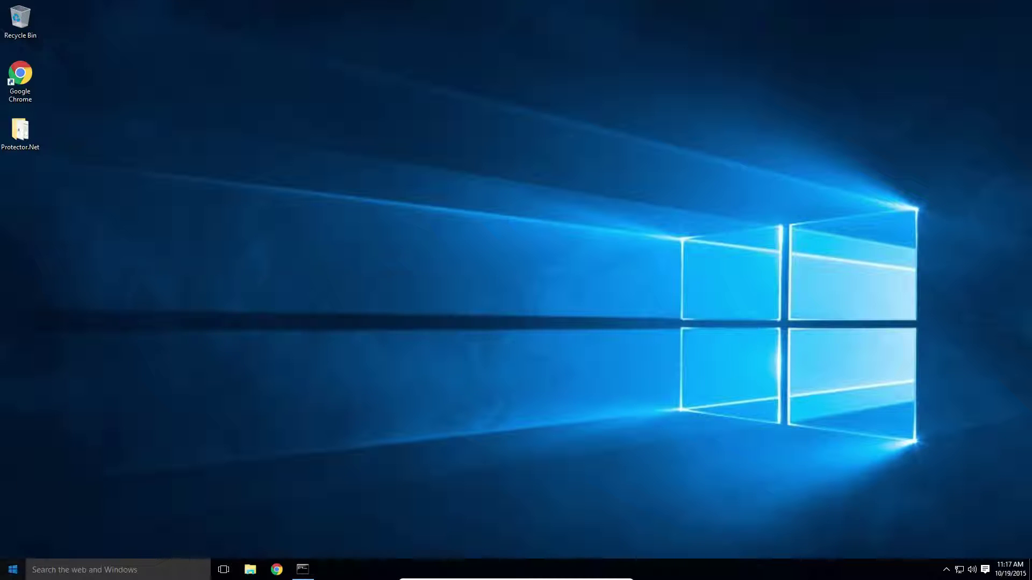
Launch Protector.Net from the Protector.NET folder in the All apps list.
click(46, 547)
scroll(61, 446, down, 3)
scroll(60, 434, down, 5)
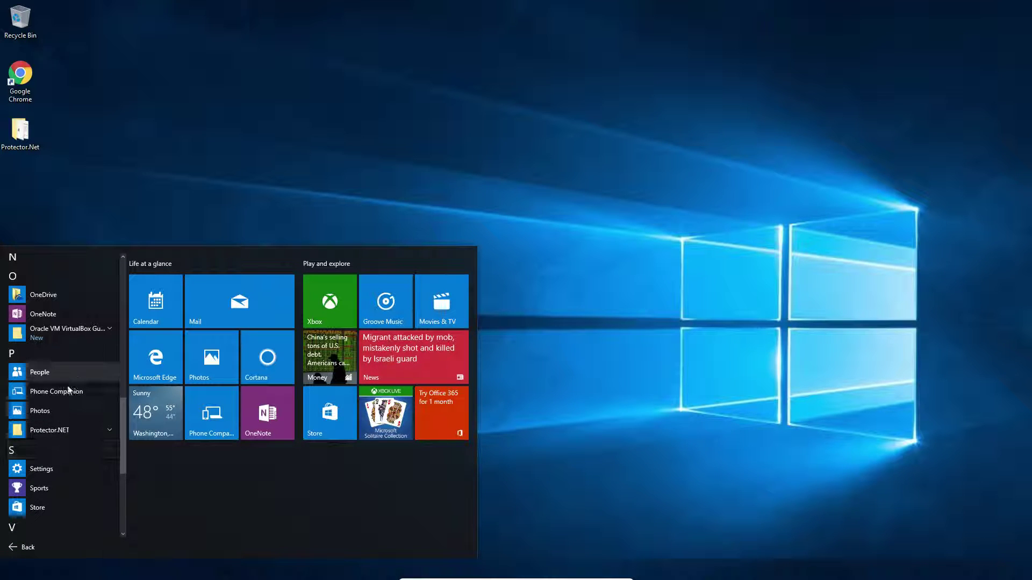
click(73, 430)
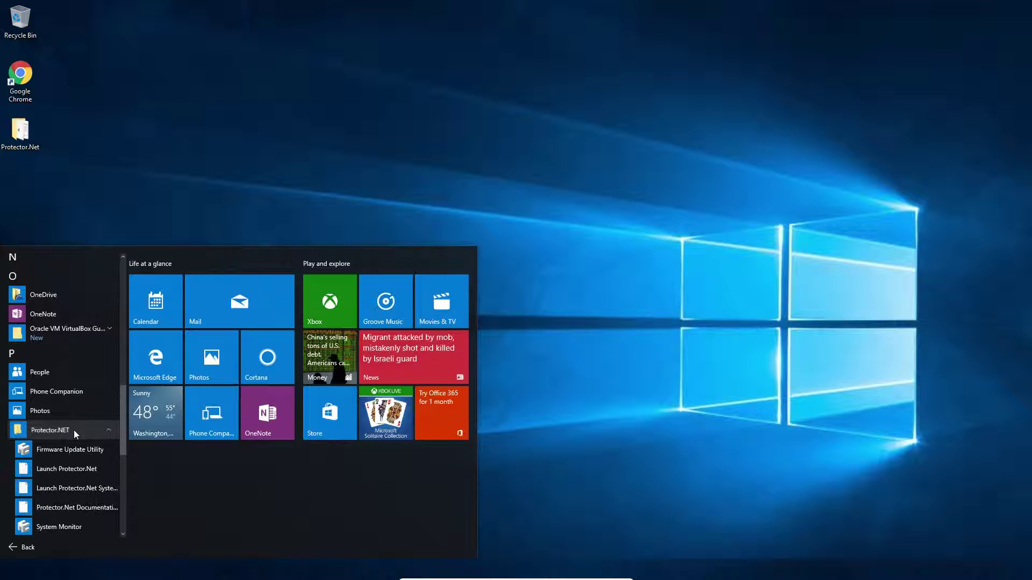
click(69, 470)
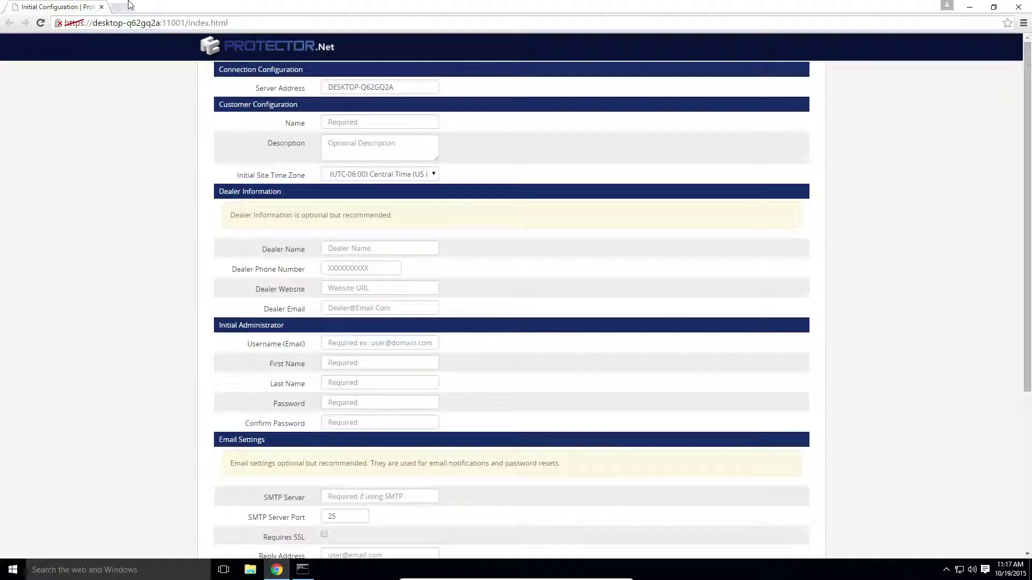
click(128, 24)
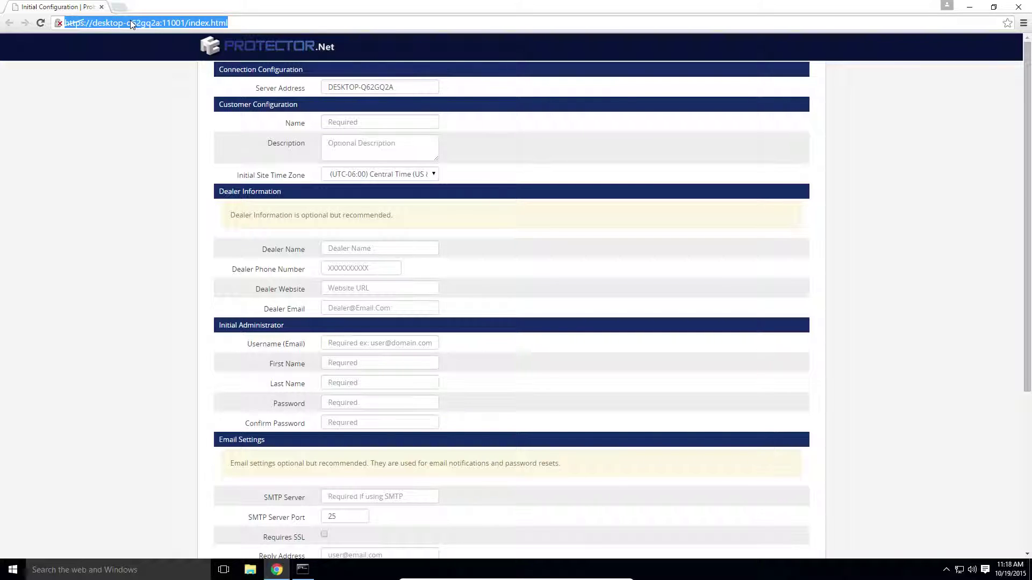
click(141, 22)
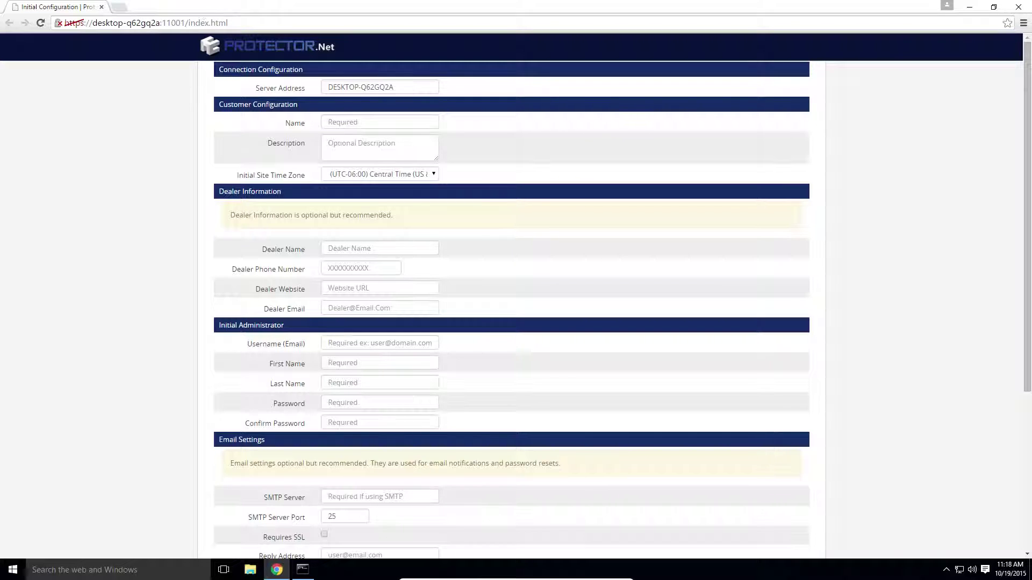
drag(160, 23, 92, 23)
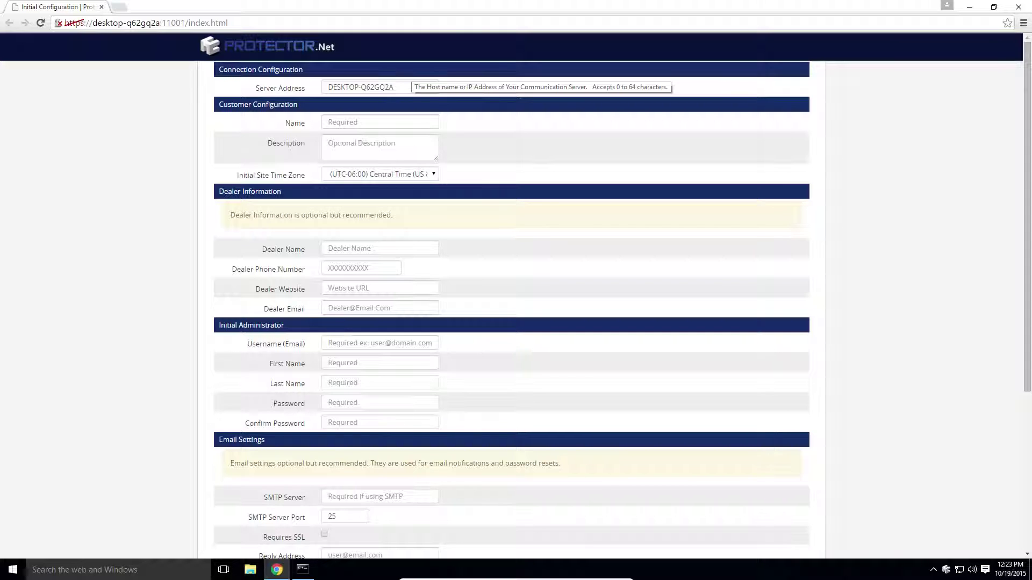
Replace the host name in Server Address with 192.168.69.18.
key(Tab)
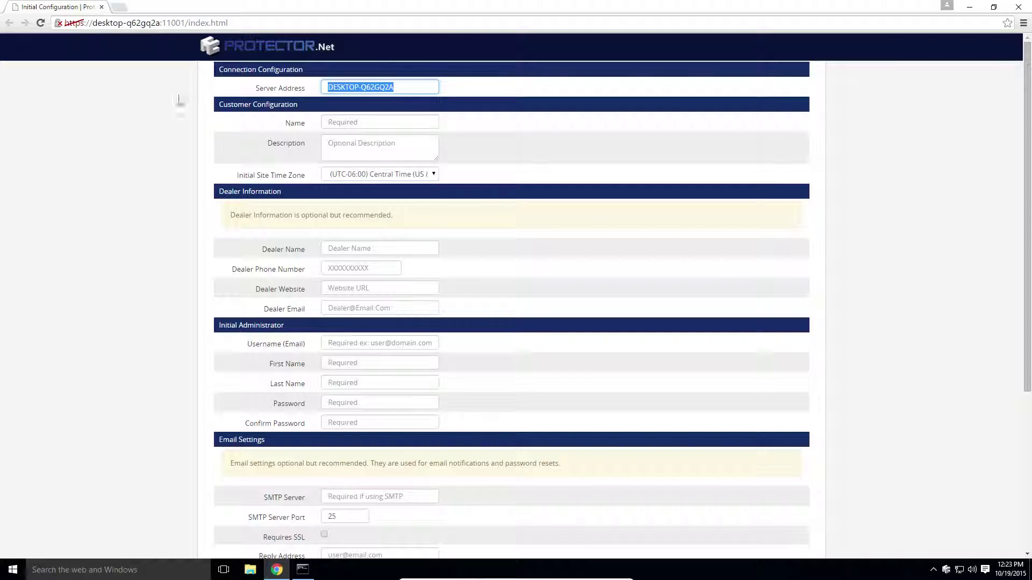
text(192.)
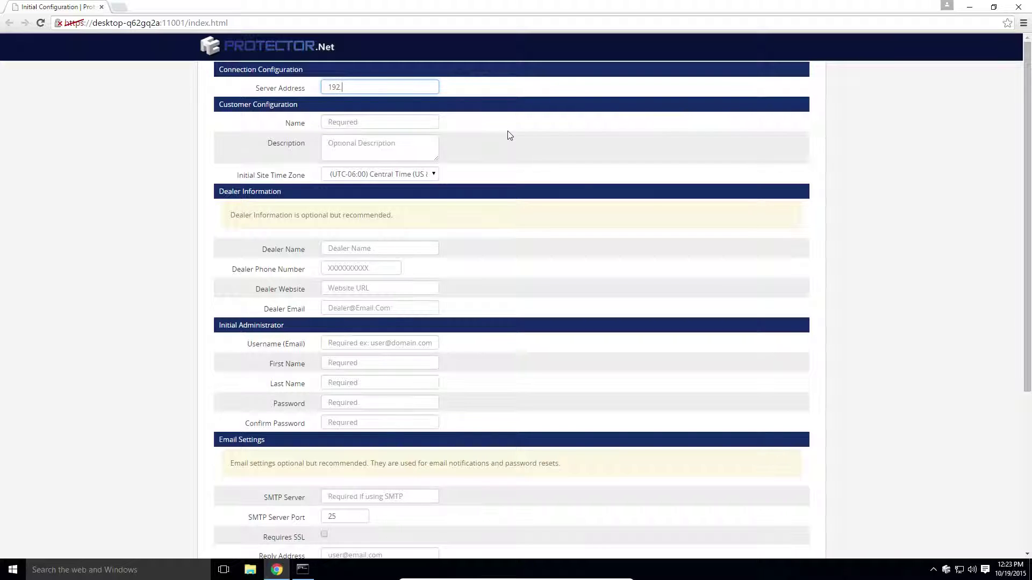
text(168.69.18)
click(584, 142)
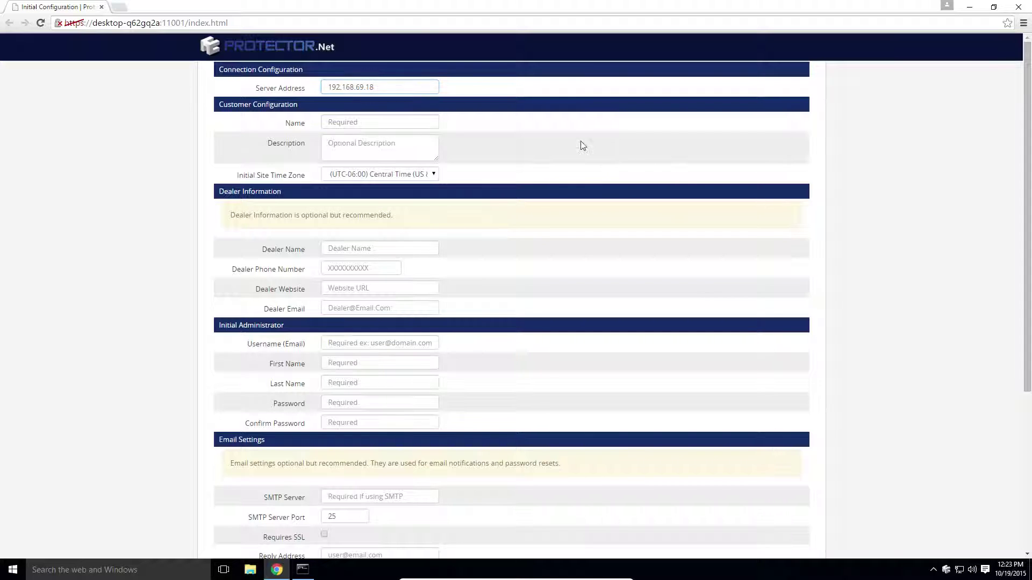
click(379, 122)
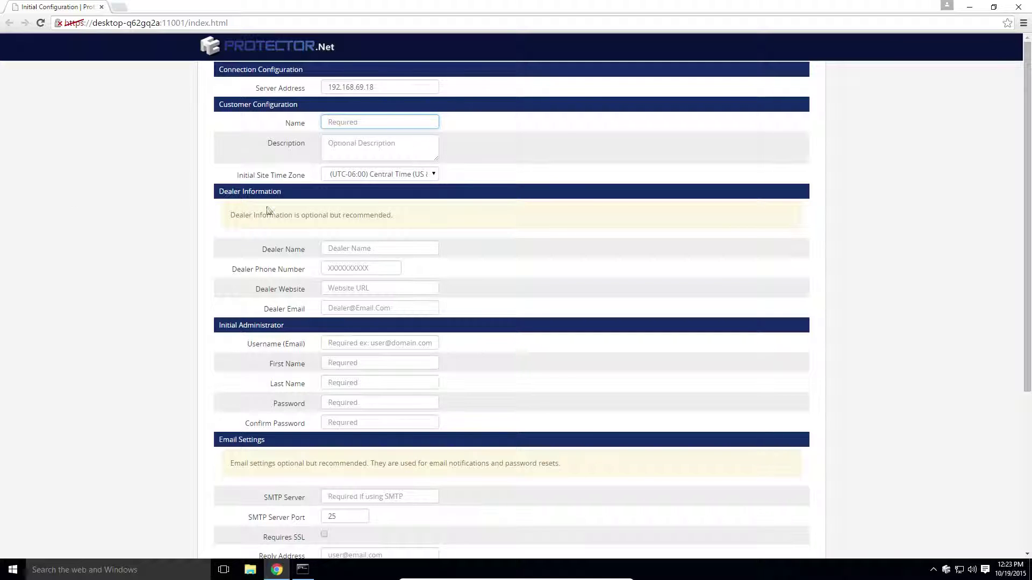
Enter 'Test System' as the site name and choose (UTC-05:00) Eastern Time (US & Canada).
text(Test System)
click(385, 175)
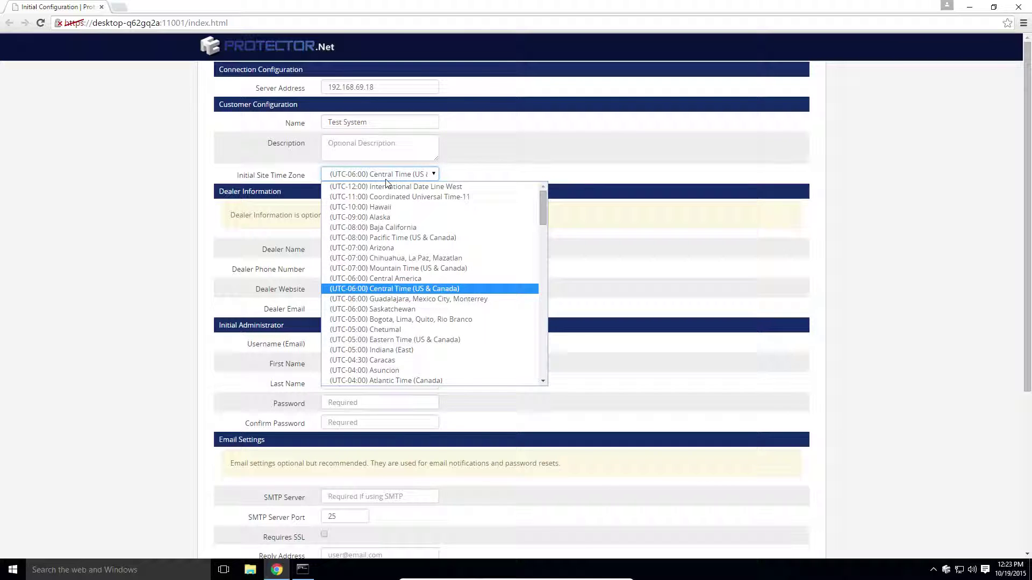
click(412, 340)
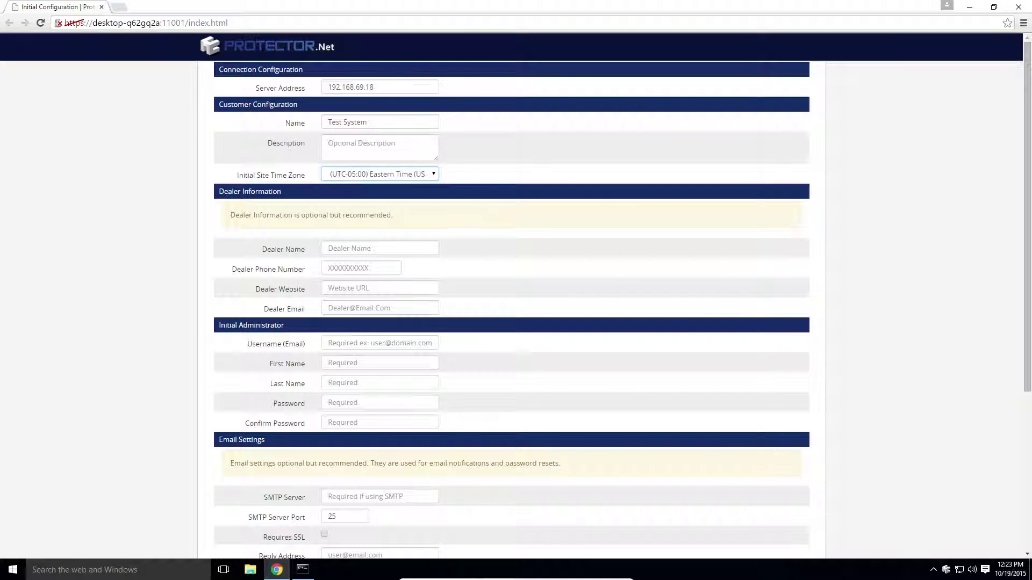
click(370, 345)
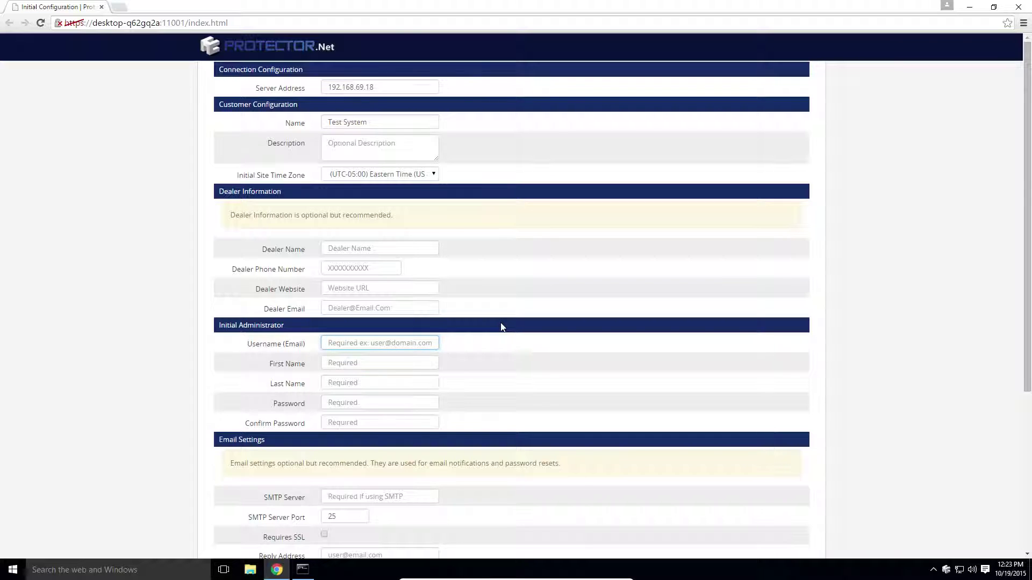
click(497, 326)
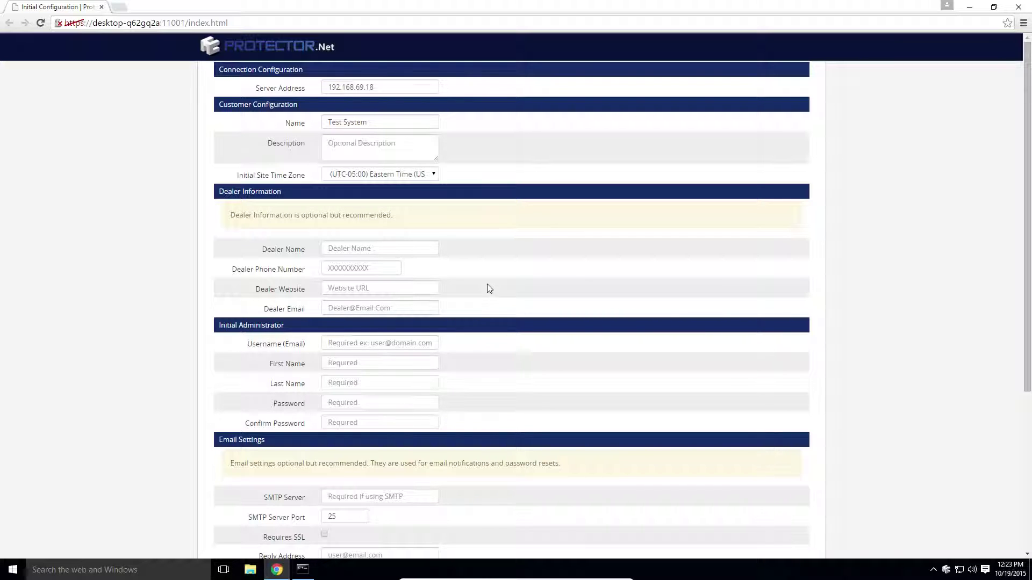
scroll(487, 284, down, 1)
Enter the administrator's e-mail username, first name and last name.
click(425, 289)
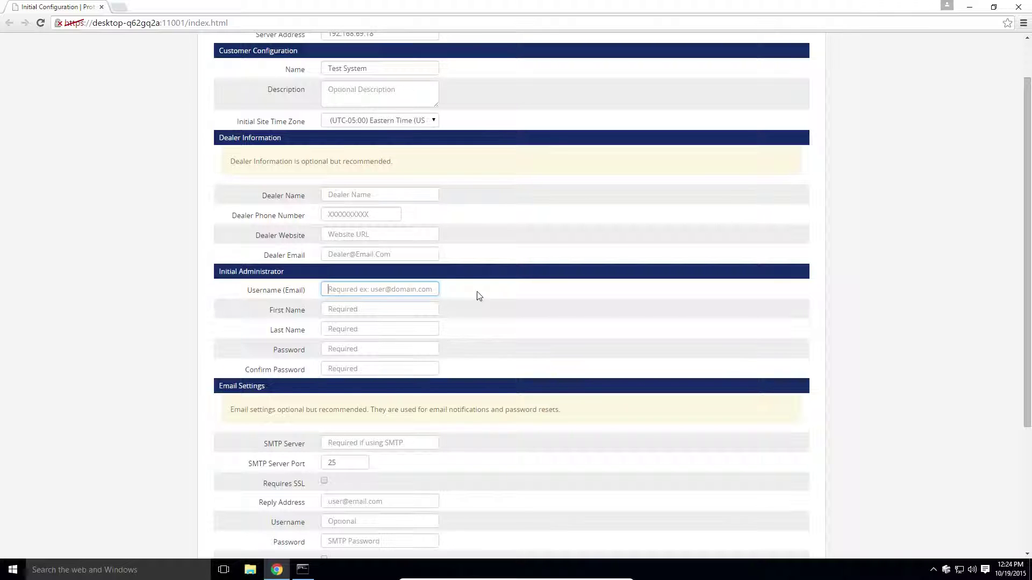
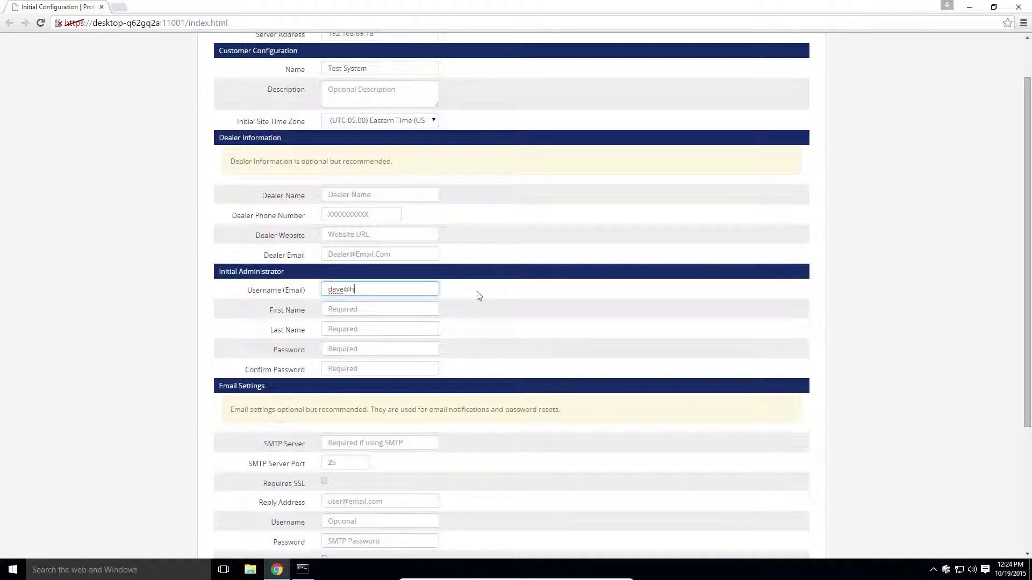
key(Tab)
key(Tab)
Enter the administrator's password and its matching confirmation.
key(Tab)
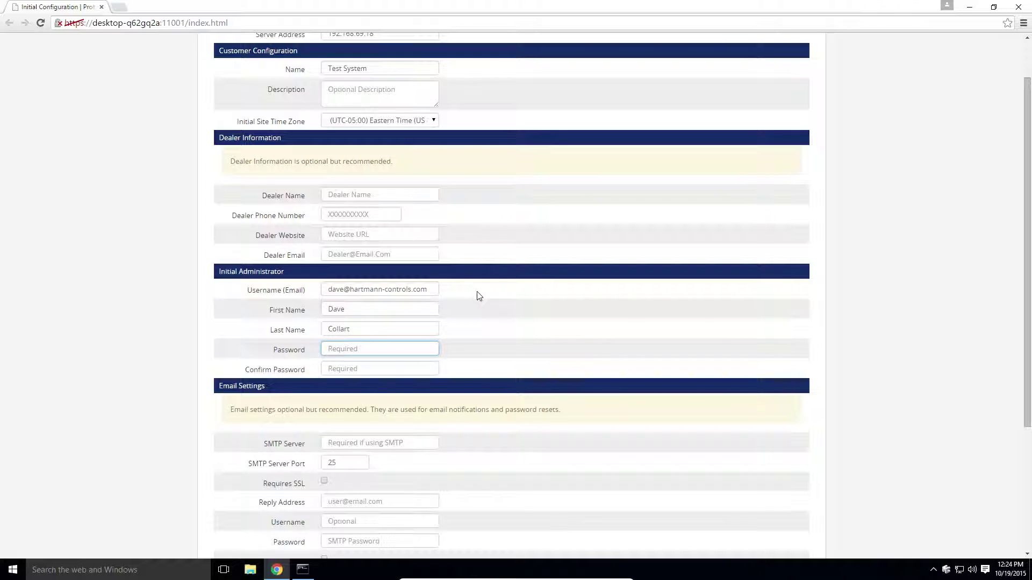
text(••••••••)
key(Tab)
text(••••)
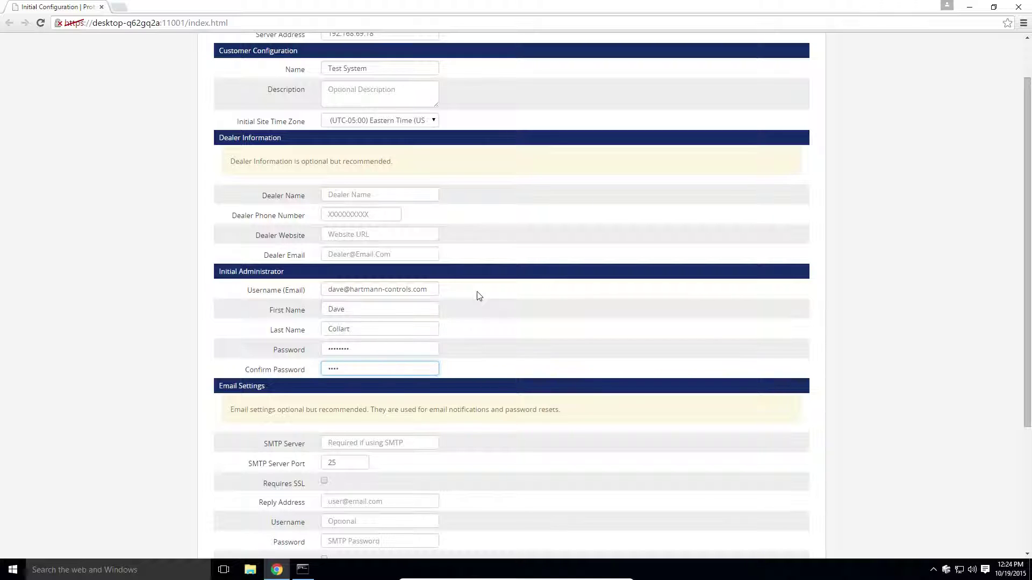
text(••••)
click(496, 310)
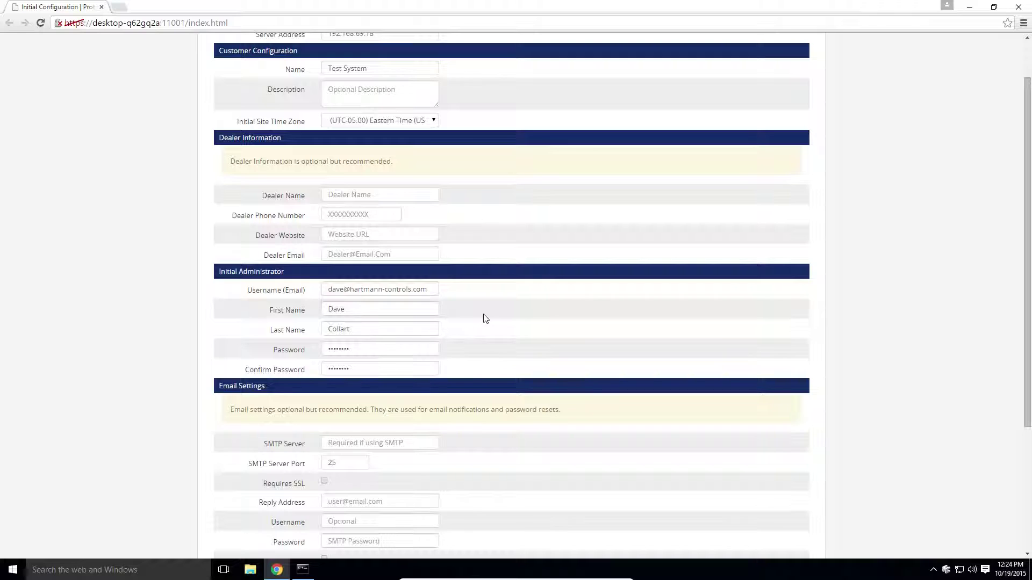
scroll(499, 320, down, 1)
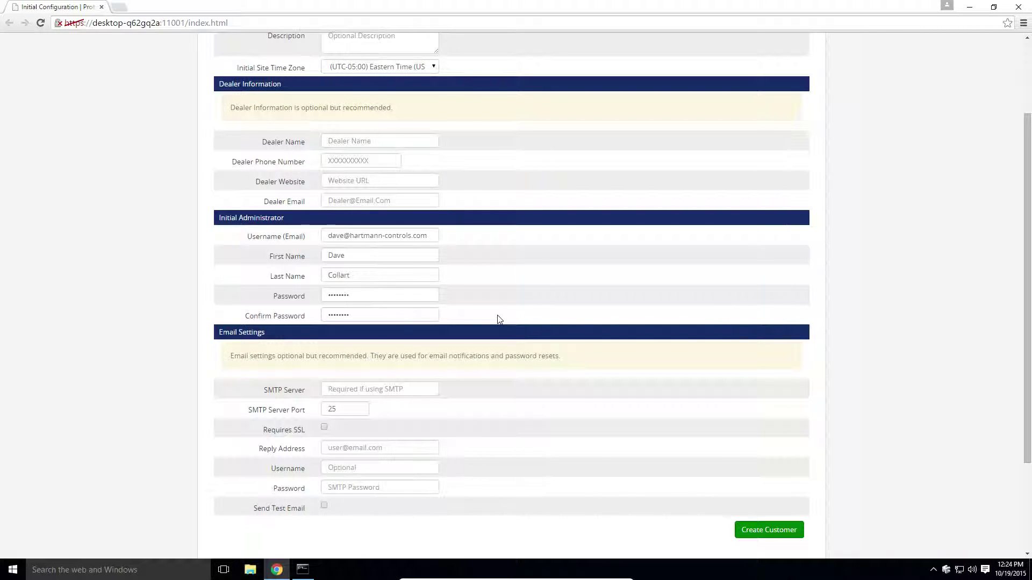
Create the customer and accept the e-mail settings warning with OK.
scroll(496, 325, down, 1)
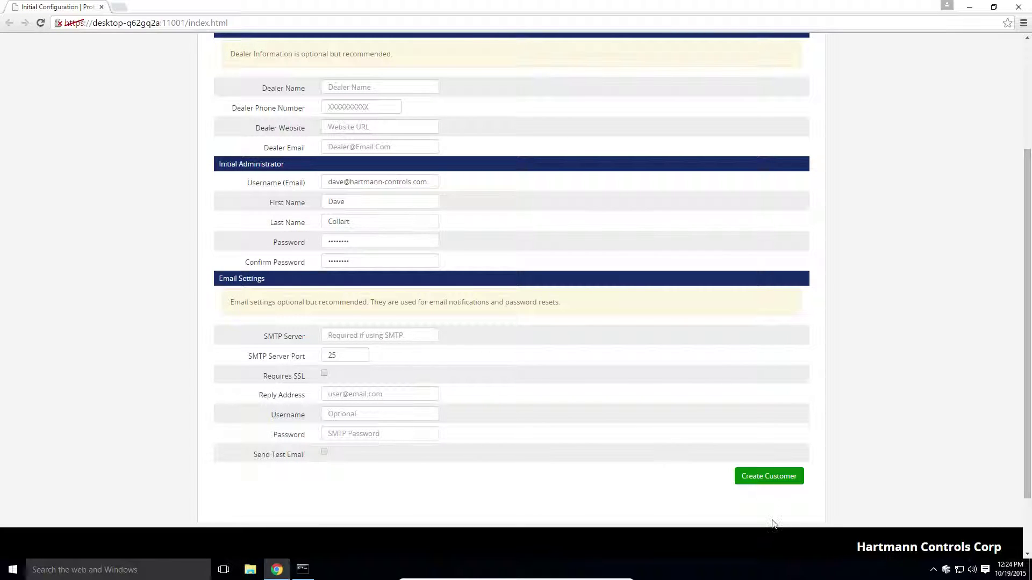
click(787, 482)
click(770, 478)
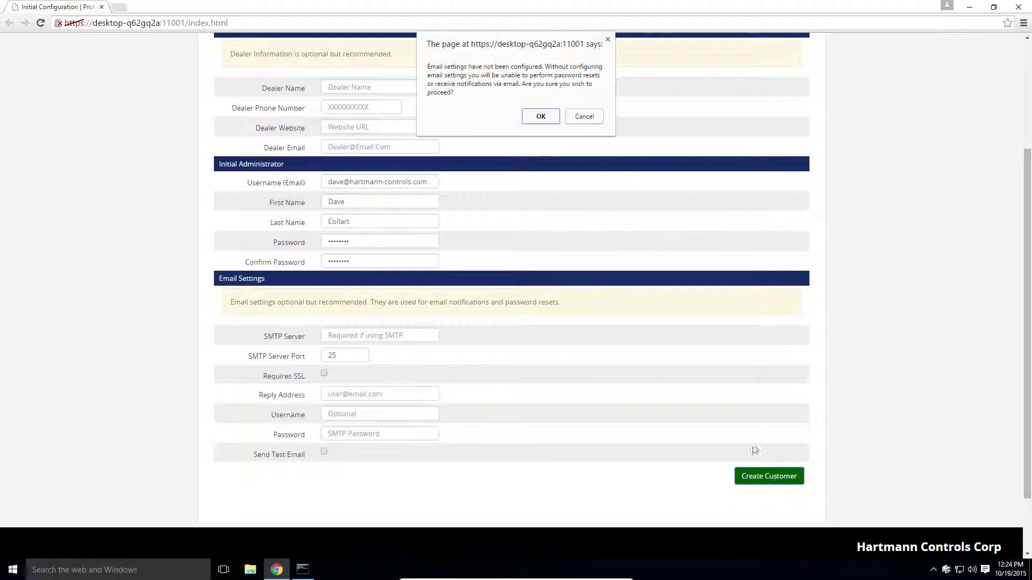
click(541, 118)
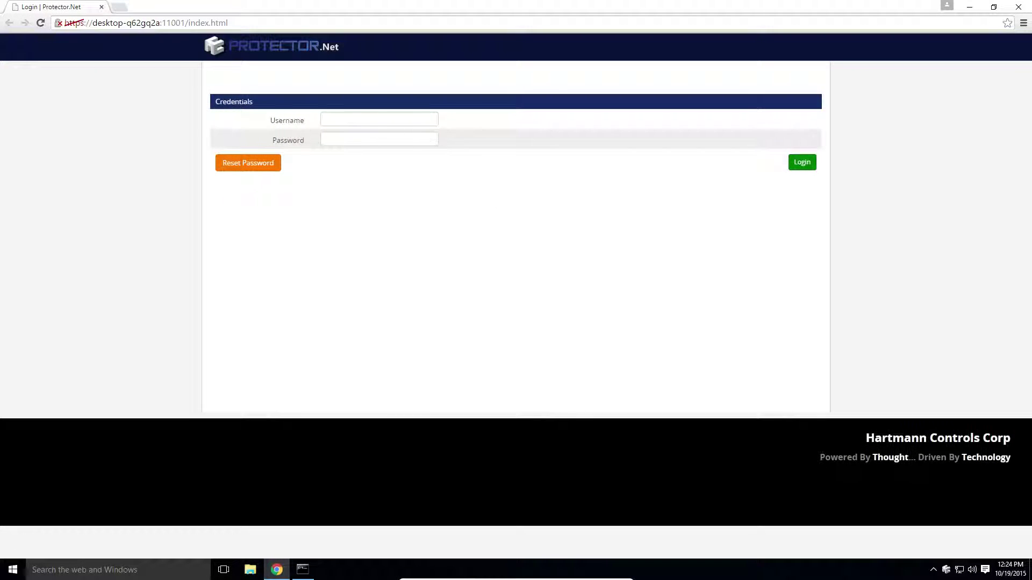
Log in using the administrator's e-mail username and password.
key(Tab)
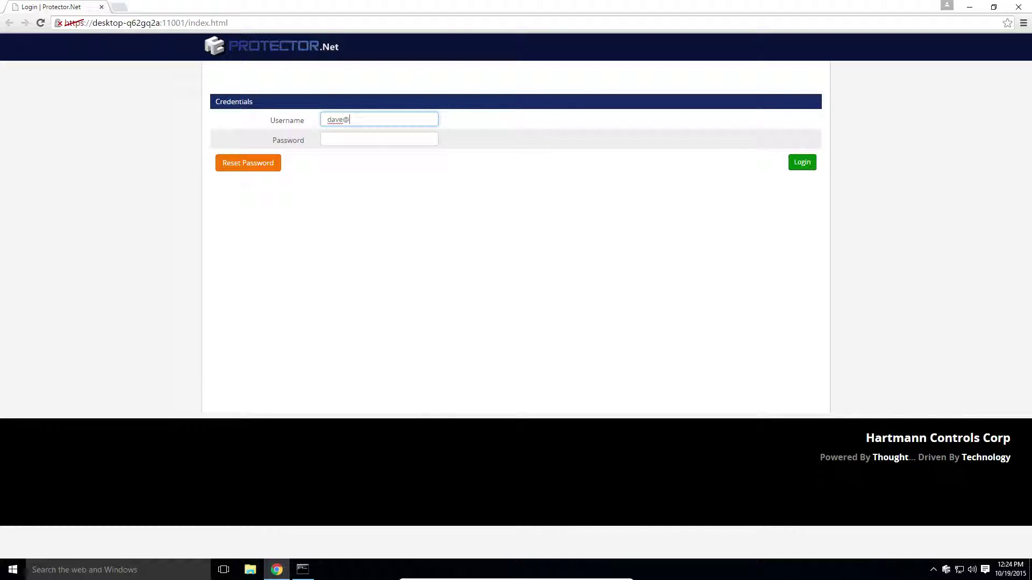
key(Tab)
text(••)
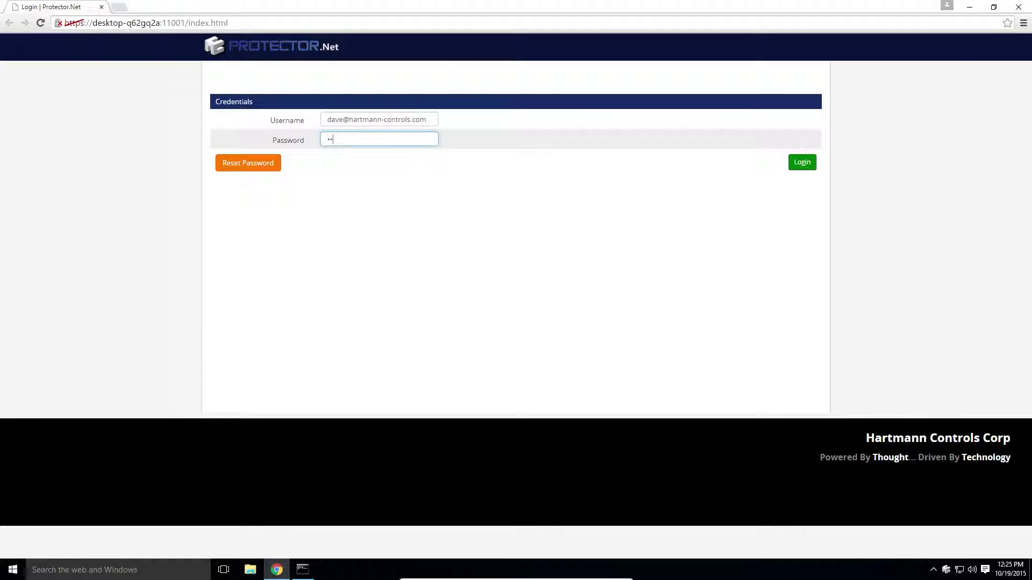
text(••••••)
click(805, 163)
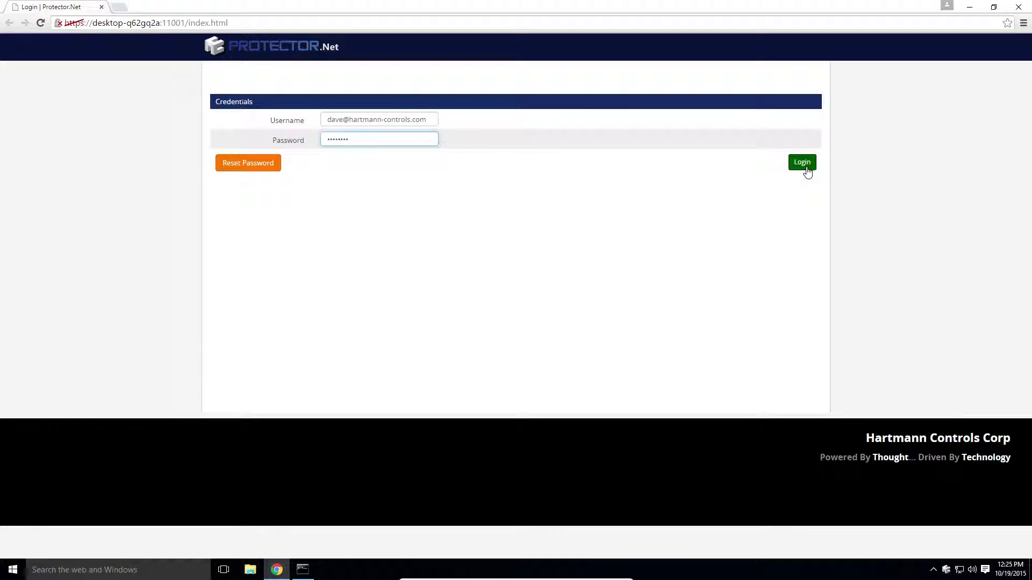